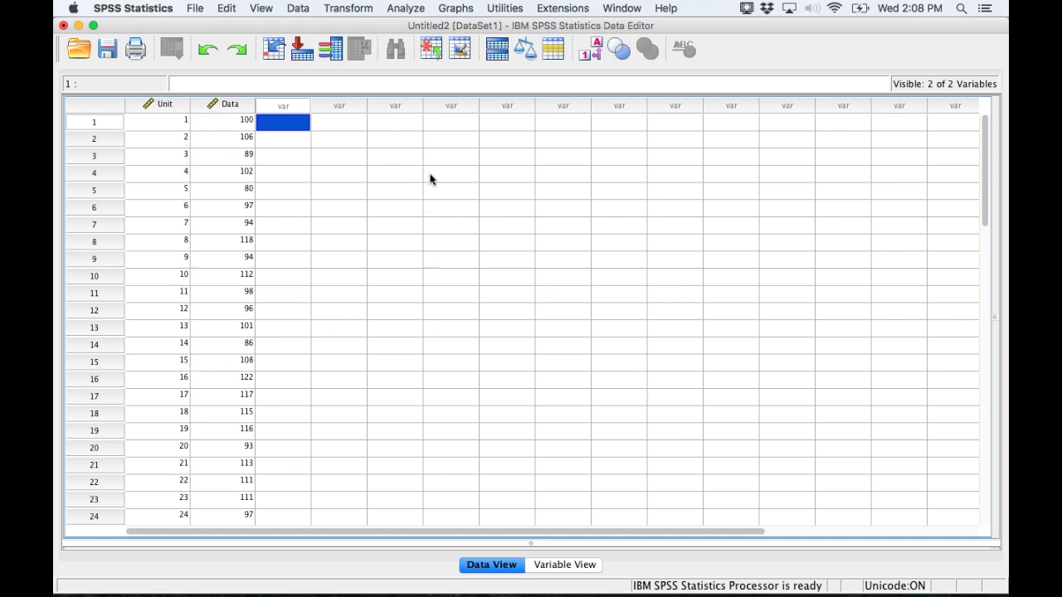
- Pick the Individuals, Moving Range control chart with cases as units and define it
left_click(404, 9)
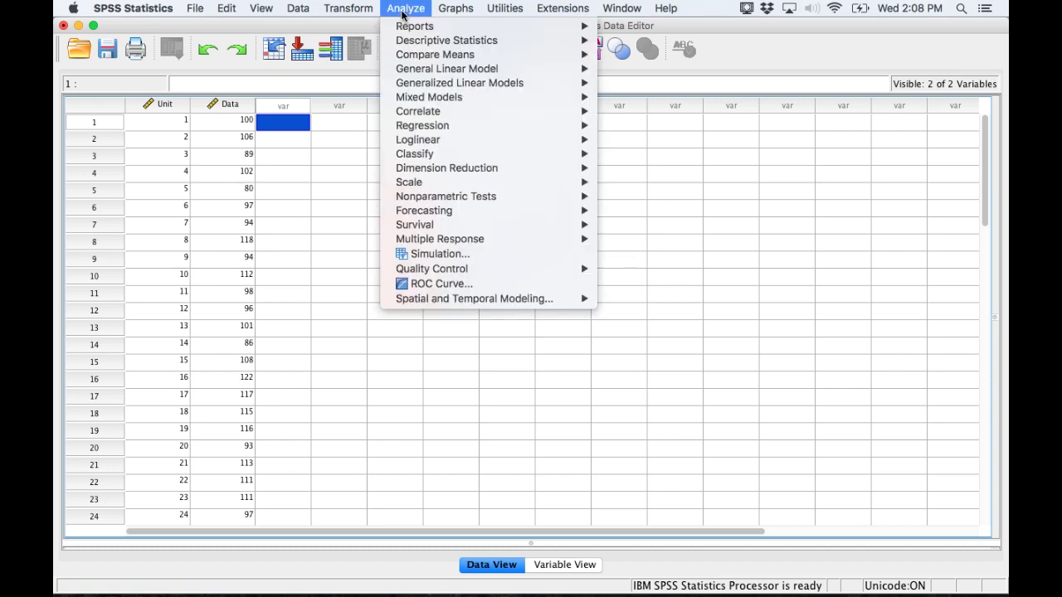
mouse_move(454, 270)
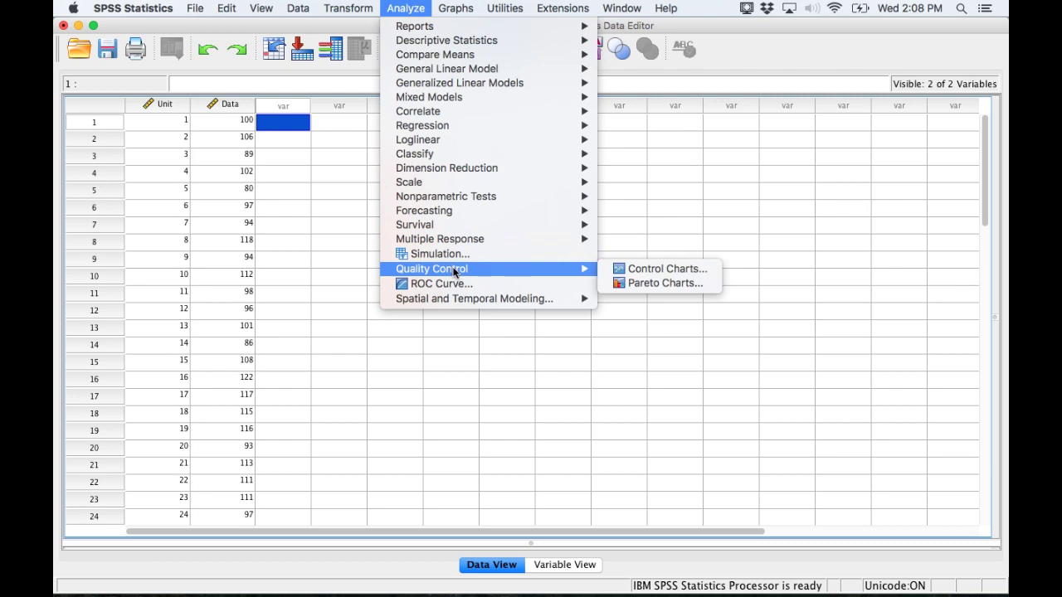
left_click(643, 275)
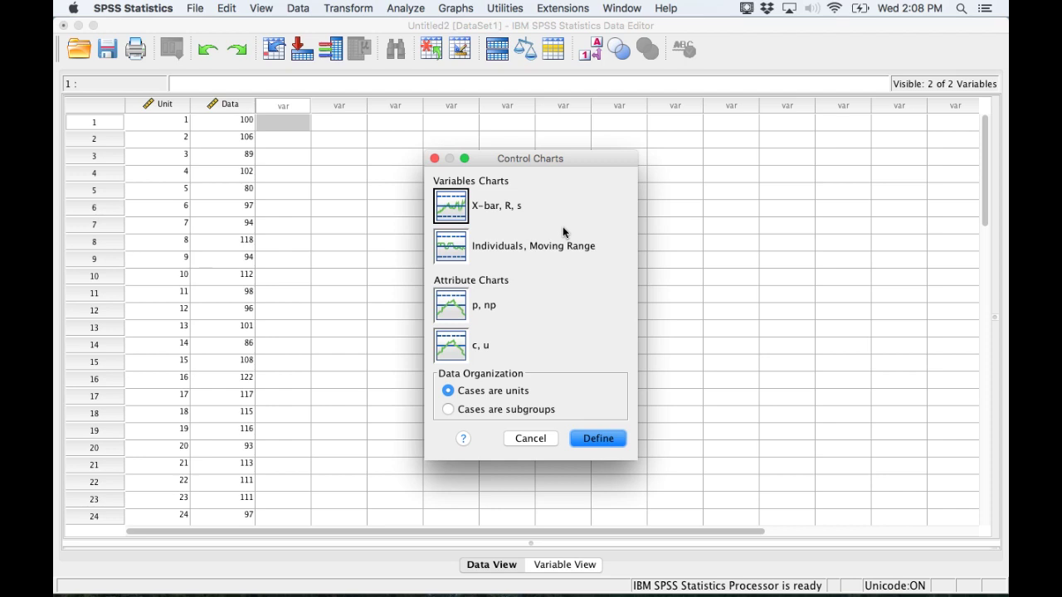
left_click(458, 254)
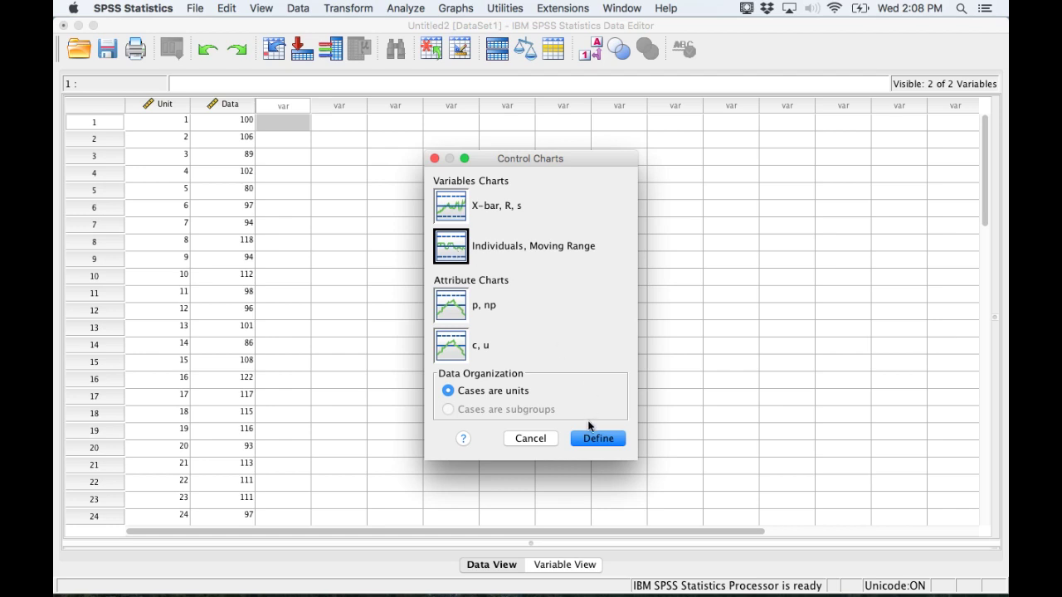
left_click(599, 440)
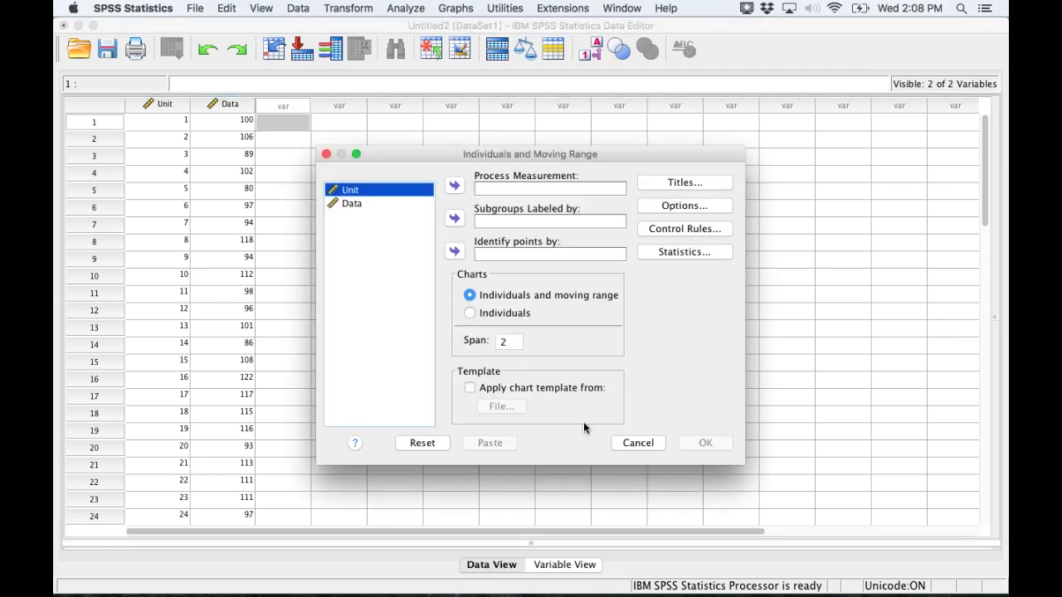
- Assign Data as the process measurement and Unit as subgroup labels, then open Control Rules
left_click(350, 205)
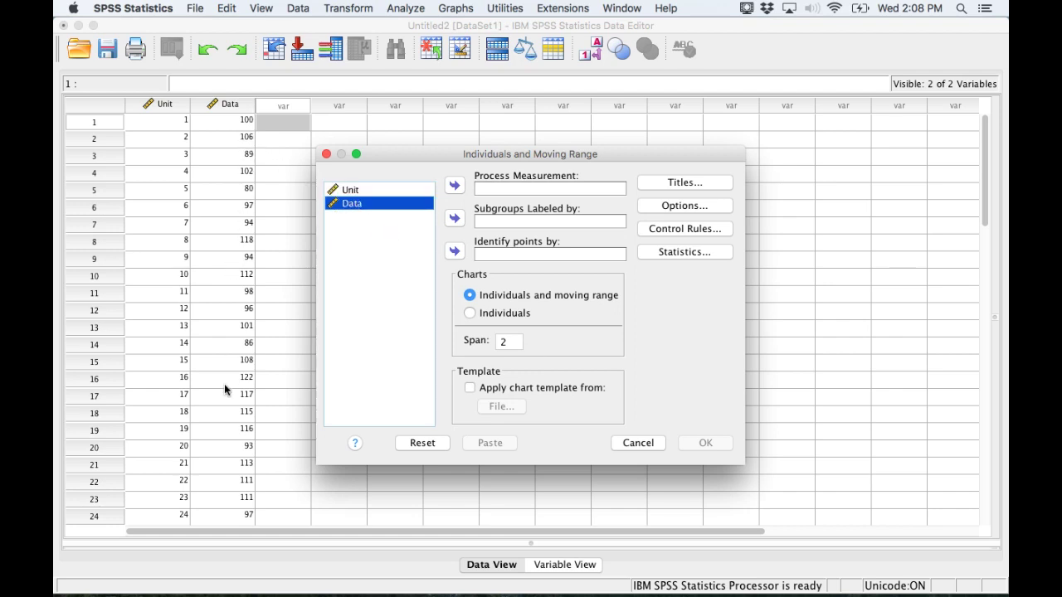
left_click(452, 187)
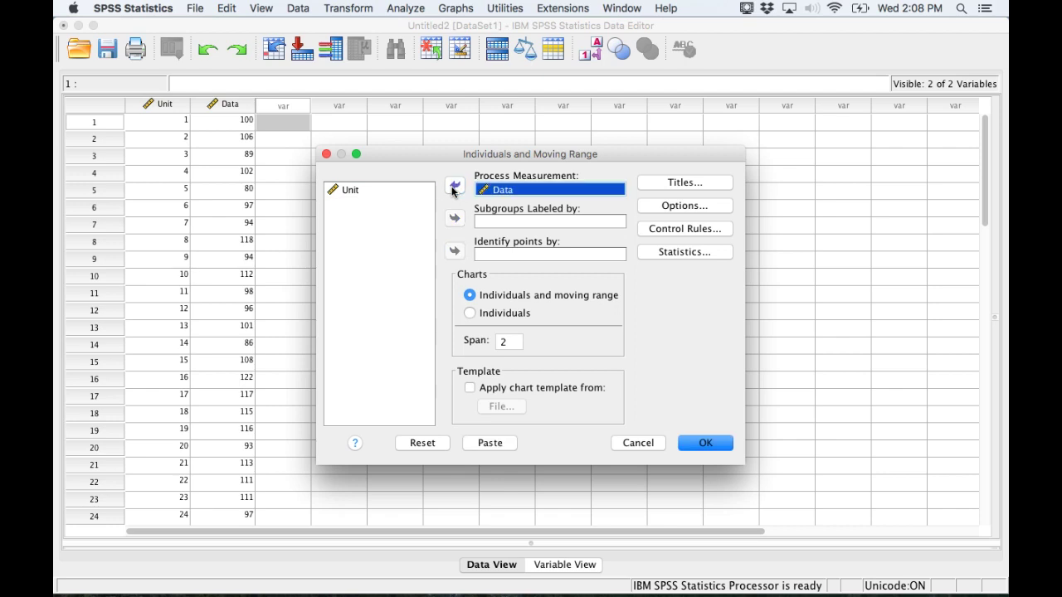
left_click(345, 191)
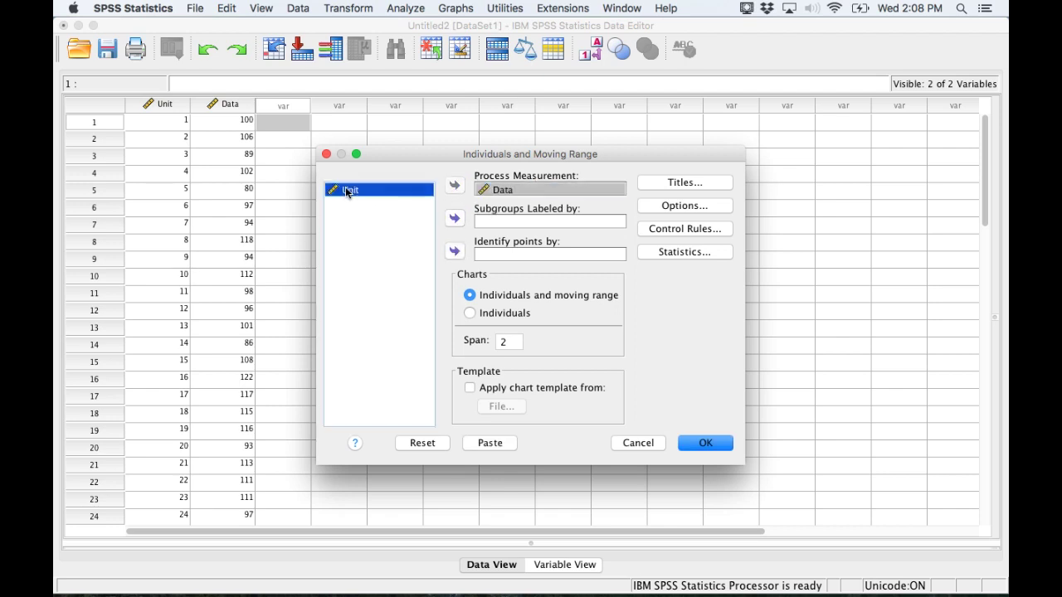
left_click(461, 222)
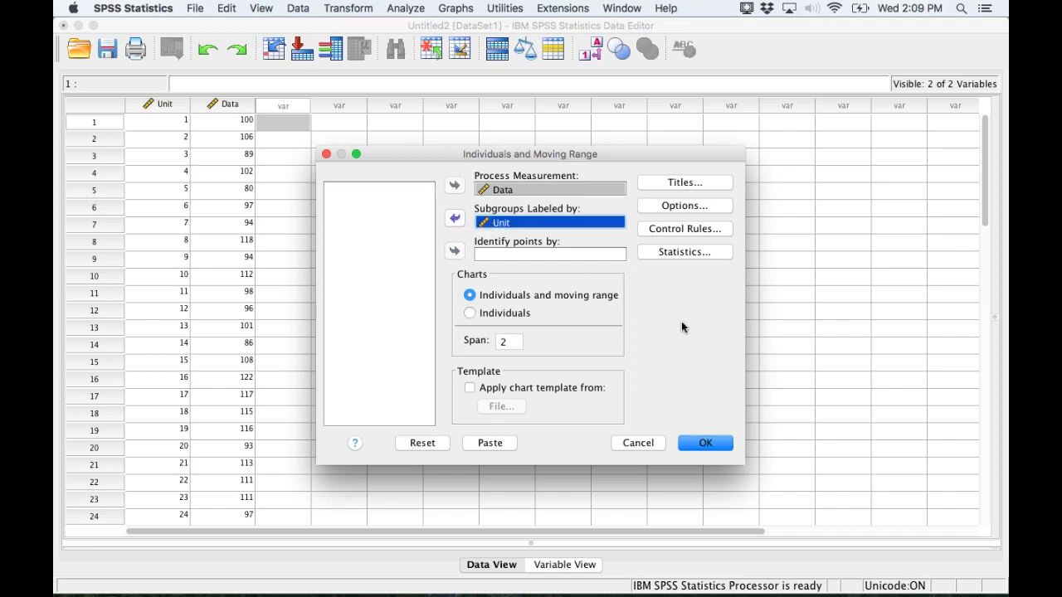
left_click(694, 232)
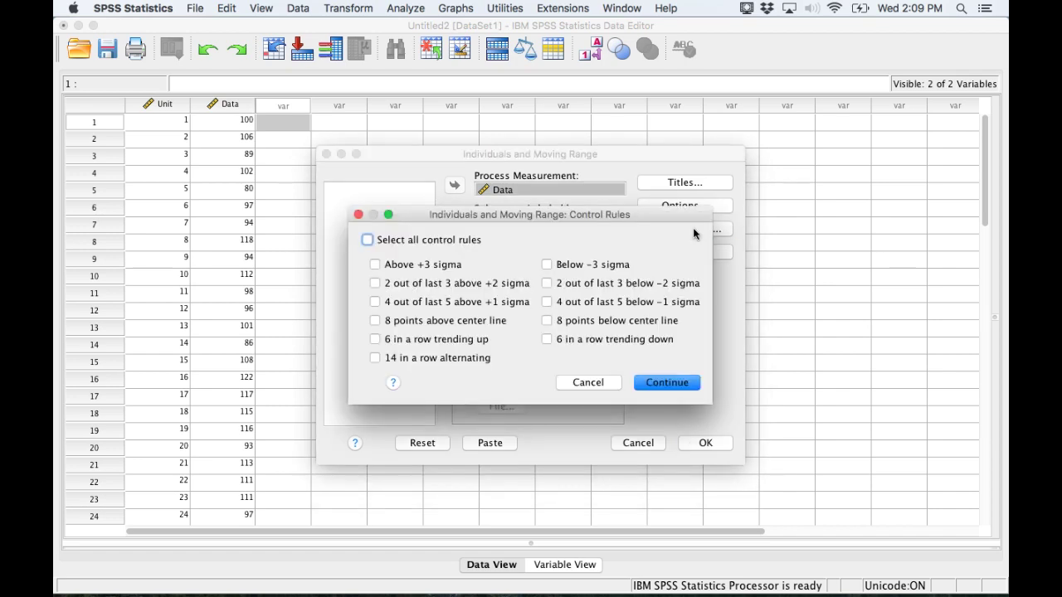
- Enable all control rules and confirm
left_click(368, 240)
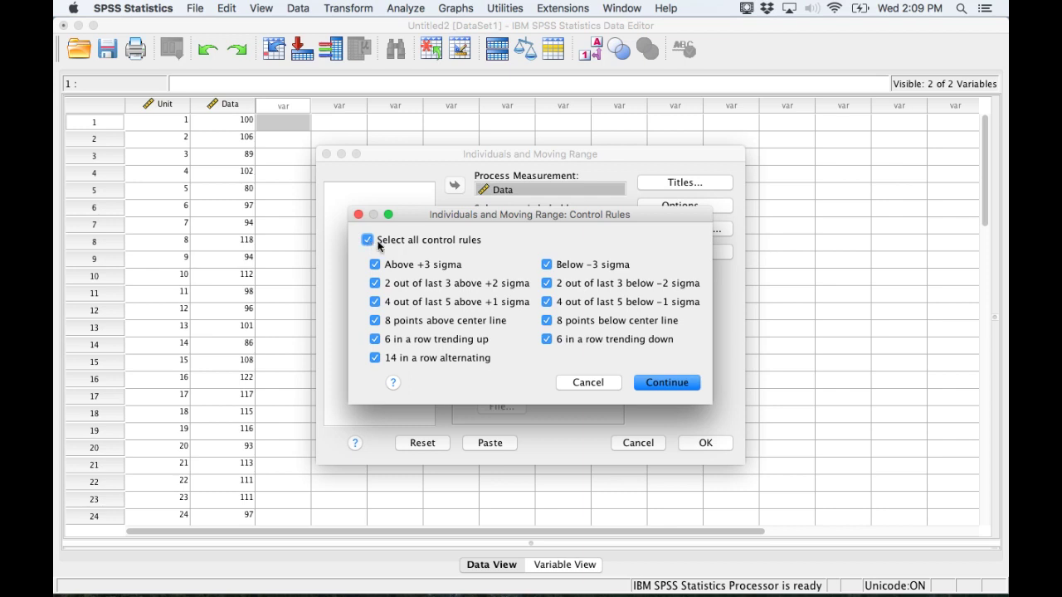
left_click(667, 384)
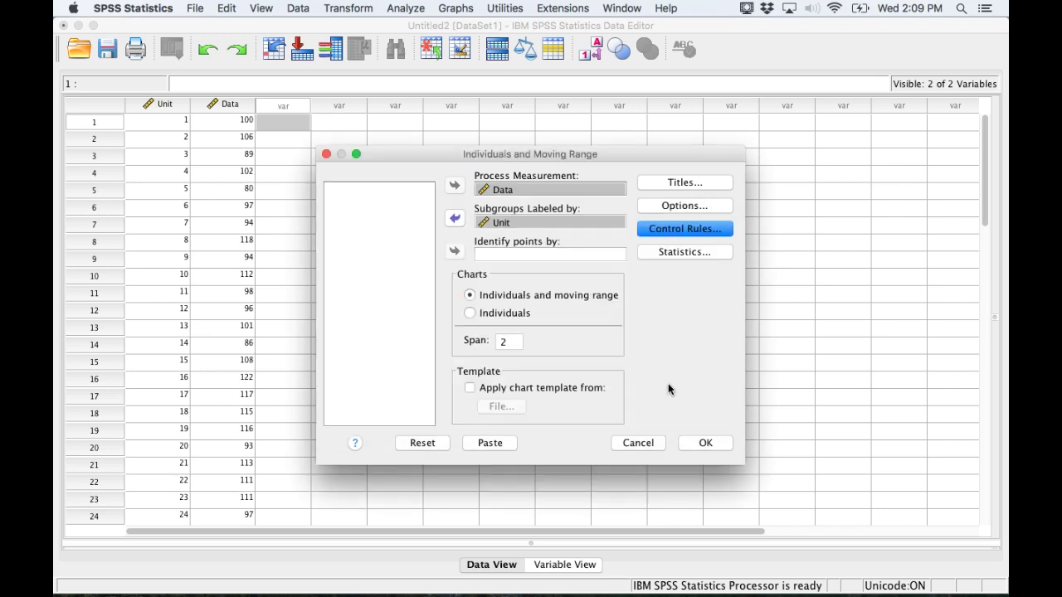
- Enter specification limits: upper 110, lower 90, target 100
left_click(679, 253)
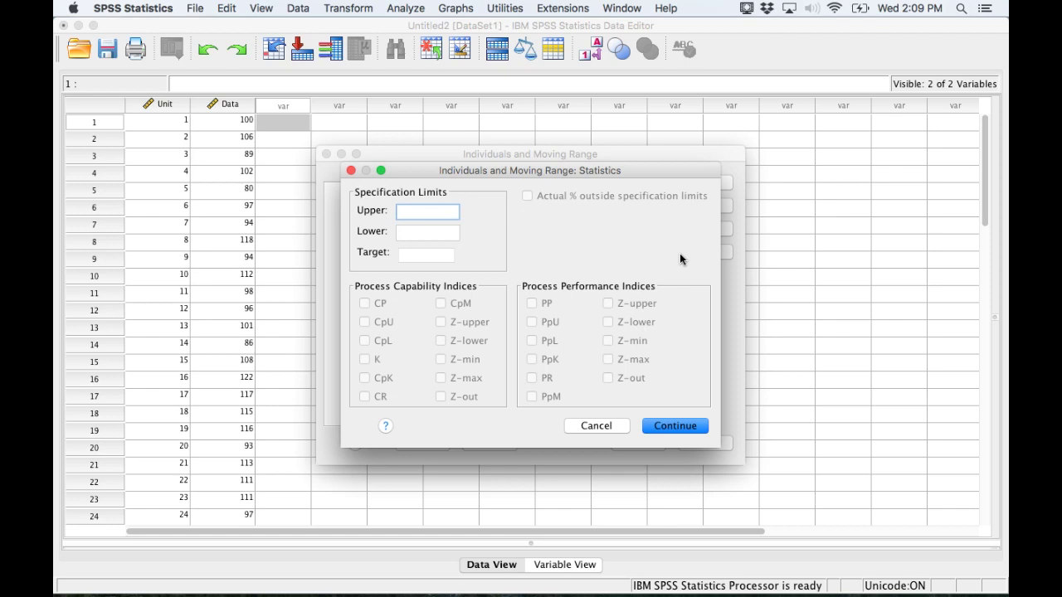
type("110")
key("Tab")
type("90")
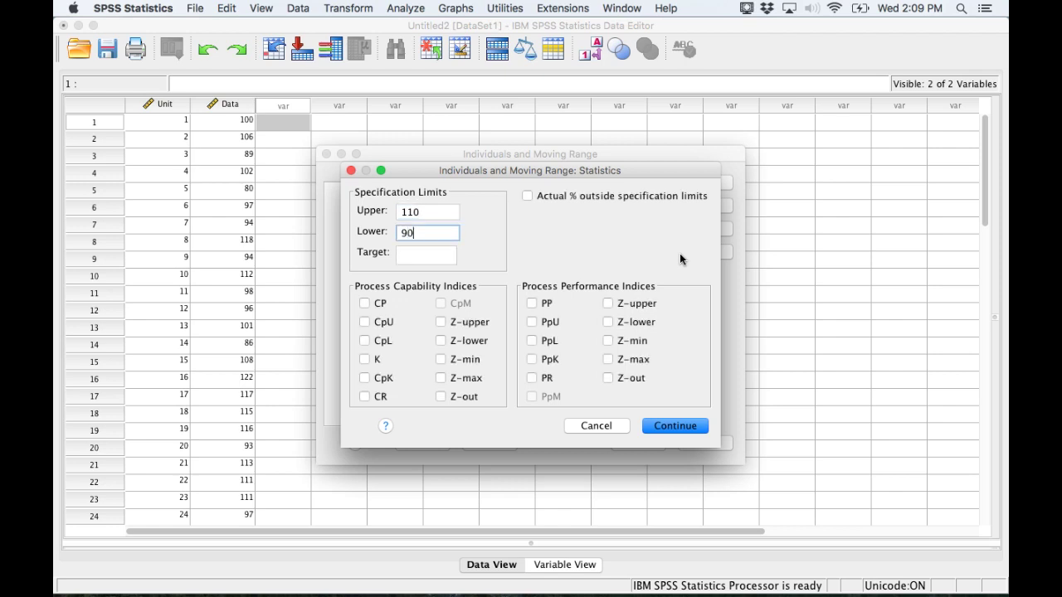
key("Tab")
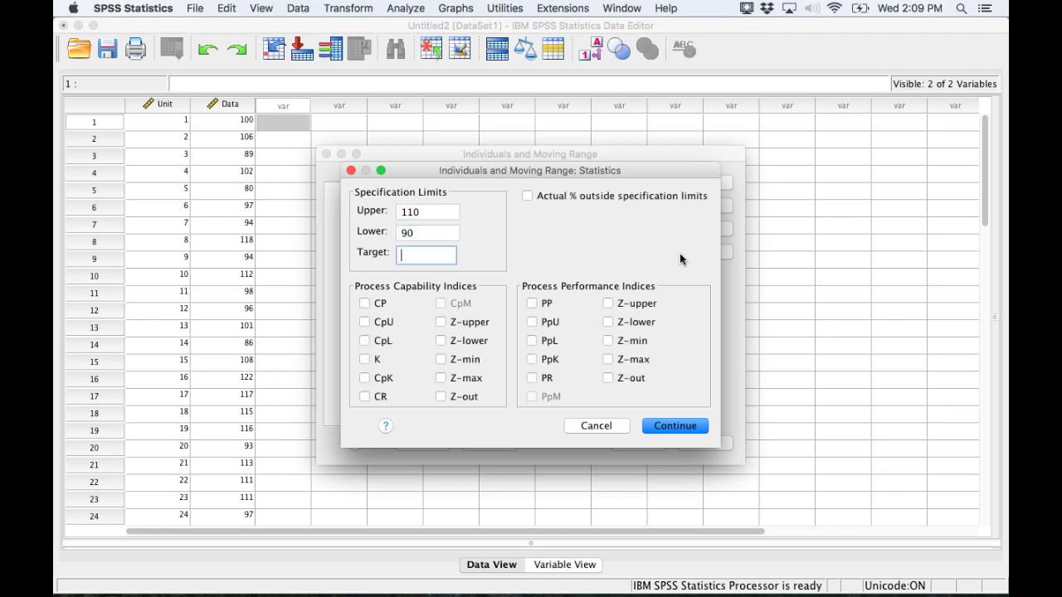
type("100")
- Request the CP, CpU, CpL and CpK indices and run the chart
left_click(364, 305)
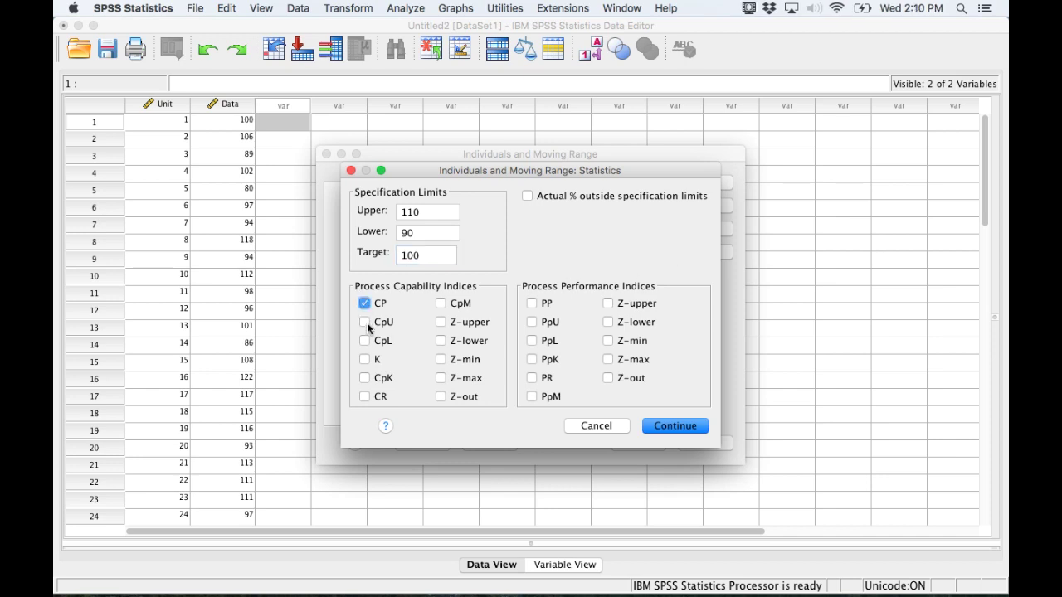
left_click(366, 323)
left_click(365, 342)
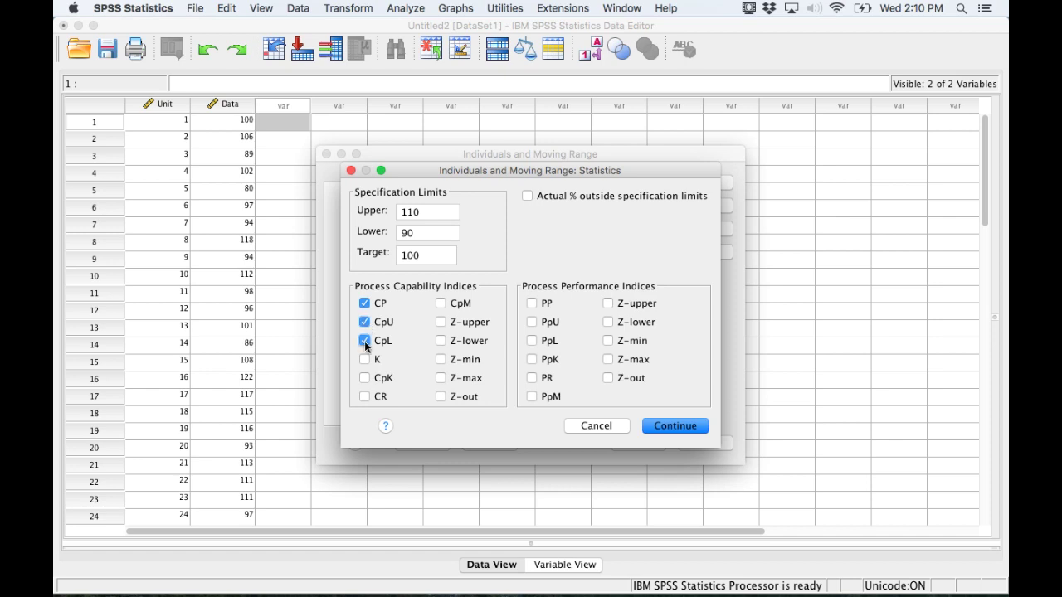
left_click(364, 379)
left_click(675, 426)
left_click(703, 441)
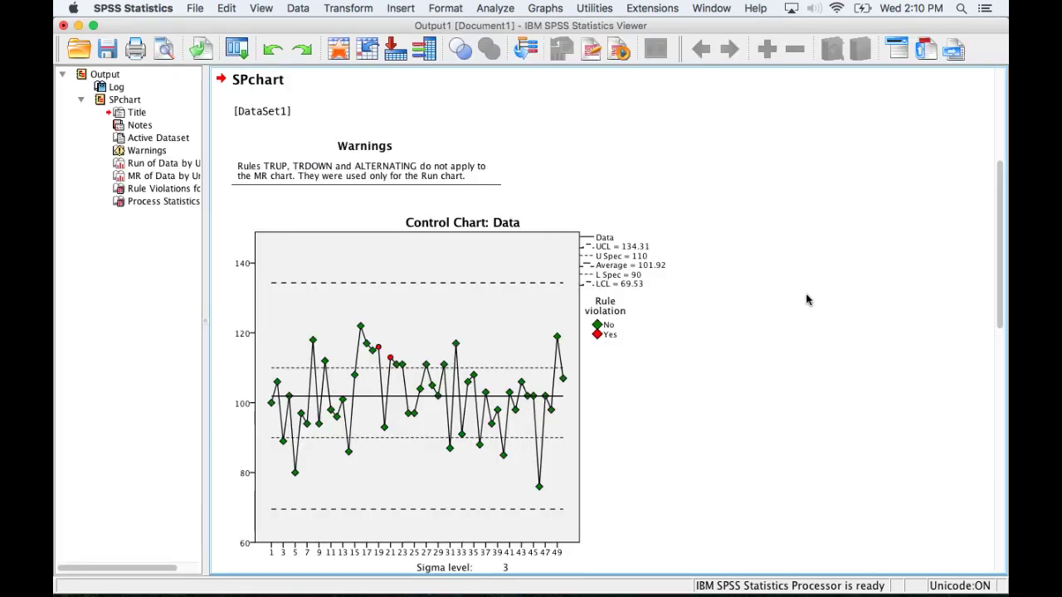
- Select the Data individuals chart showing UCL 134.31, average 101.92 and LCL 69.53
left_click(634, 322)
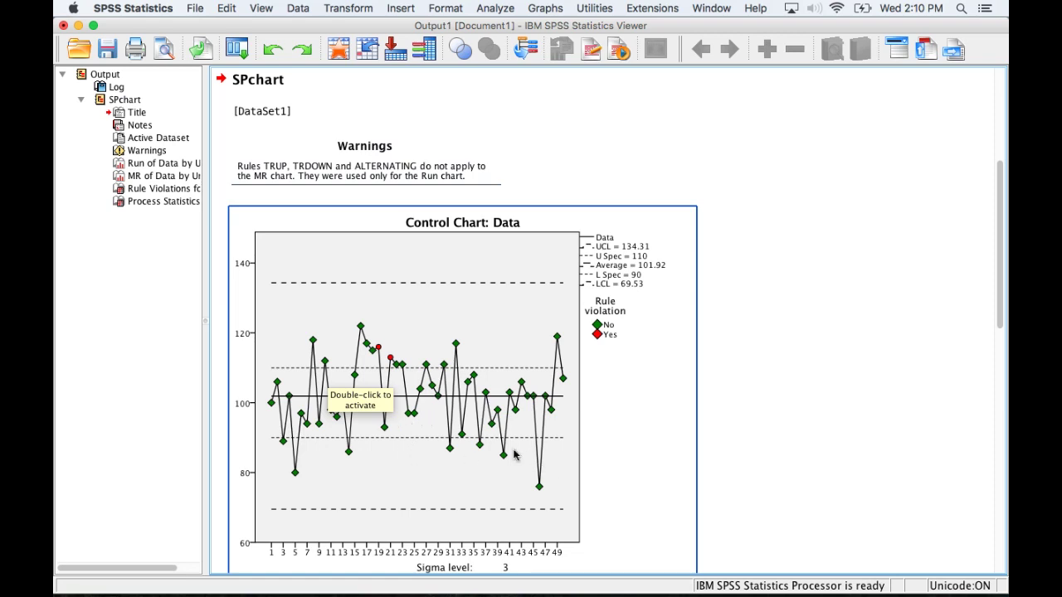
left_click(459, 469)
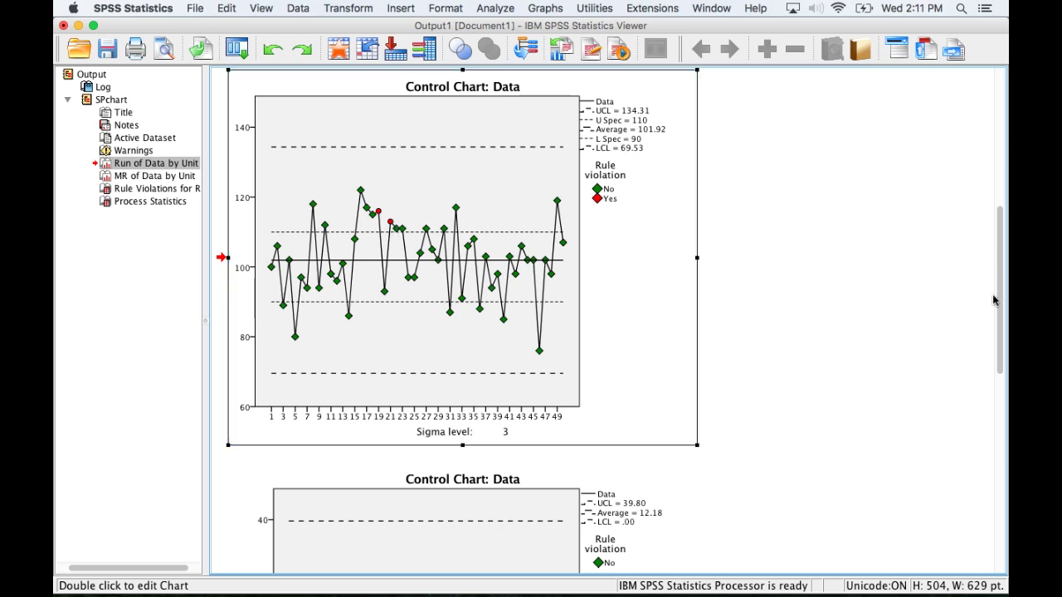
- Scroll down to the moving range chart of Data and select it
left_click_drag(997, 305, 1008, 427)
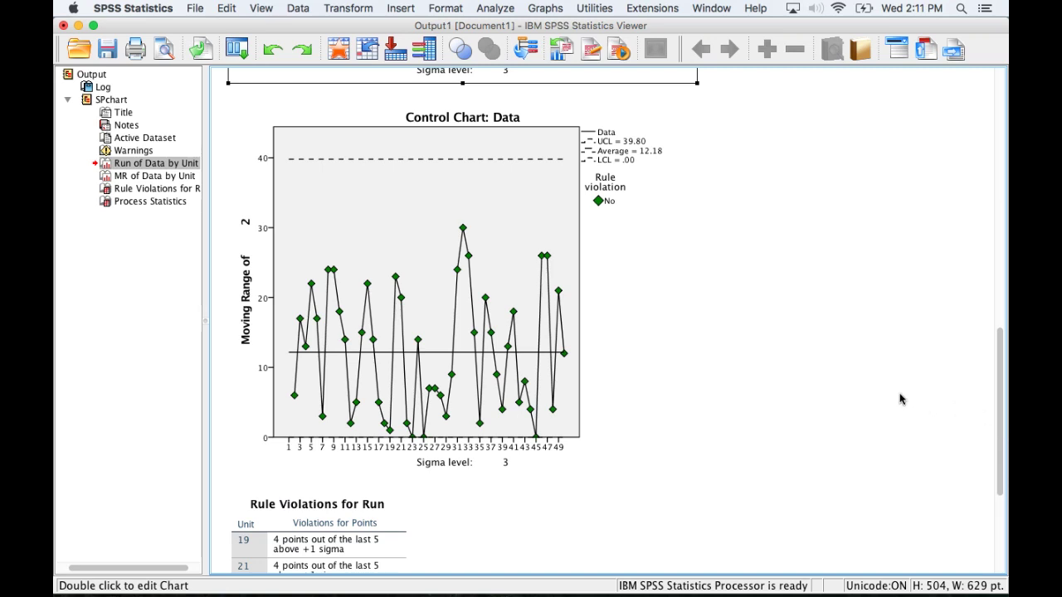
left_click(637, 354)
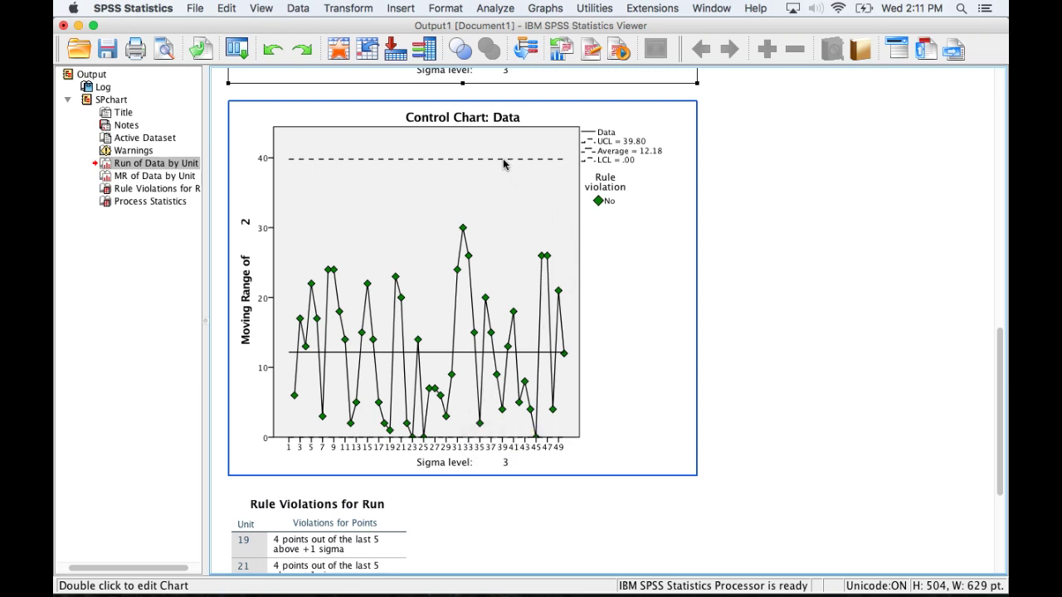
left_click(743, 324)
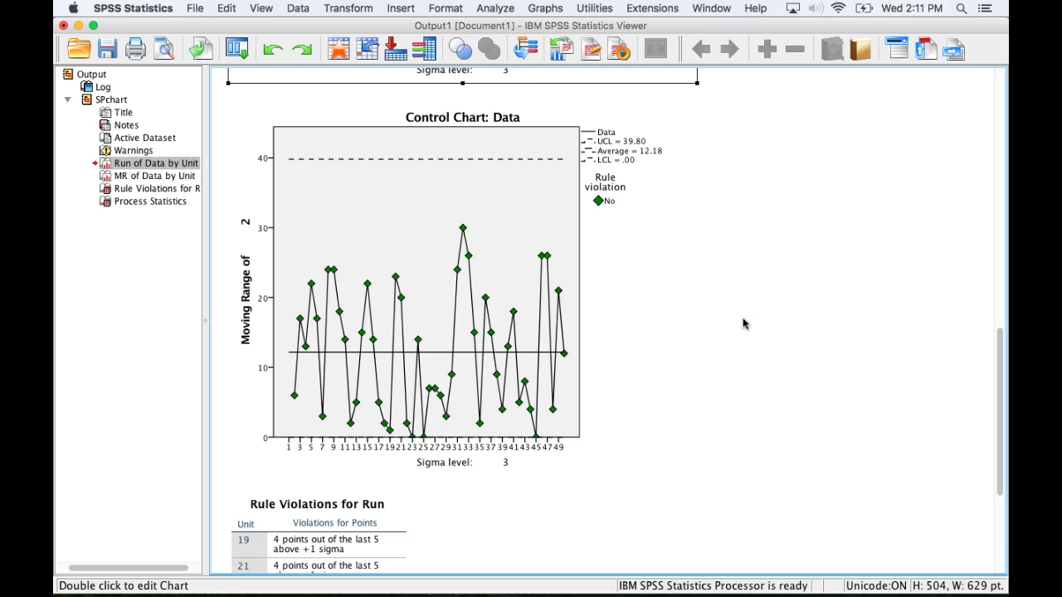
left_click(423, 359)
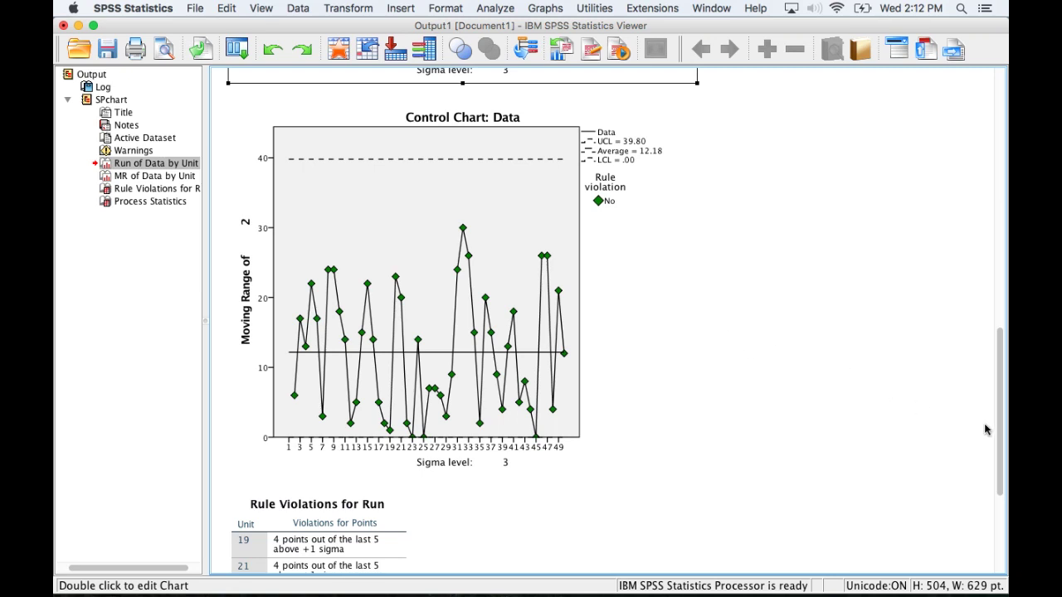
left_click_drag(1001, 435, 1006, 507)
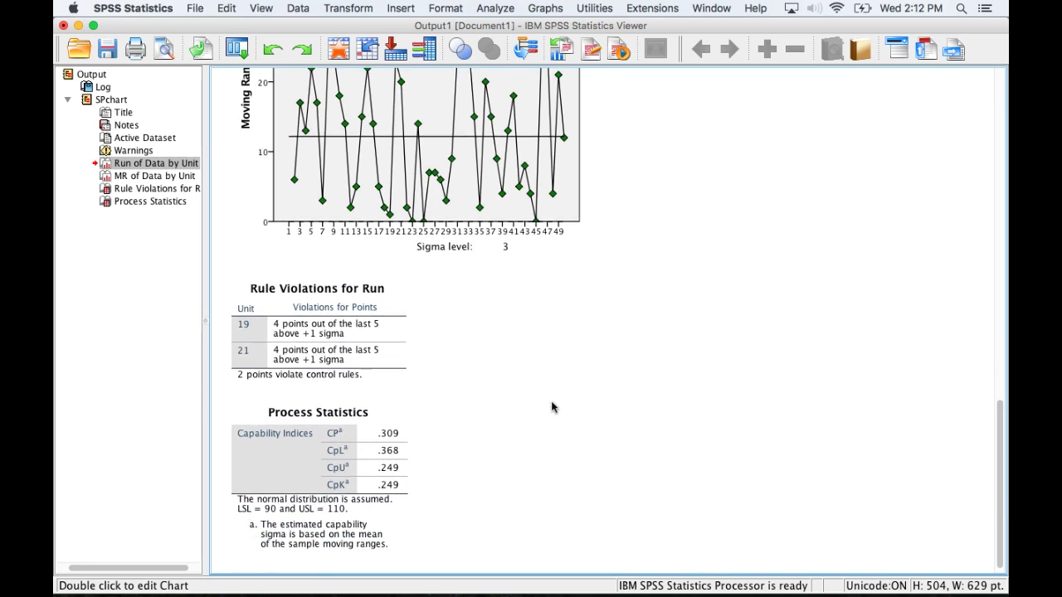
- Select the Rule Violations for Run table listing violations at units 19 and 21
left_click(373, 329)
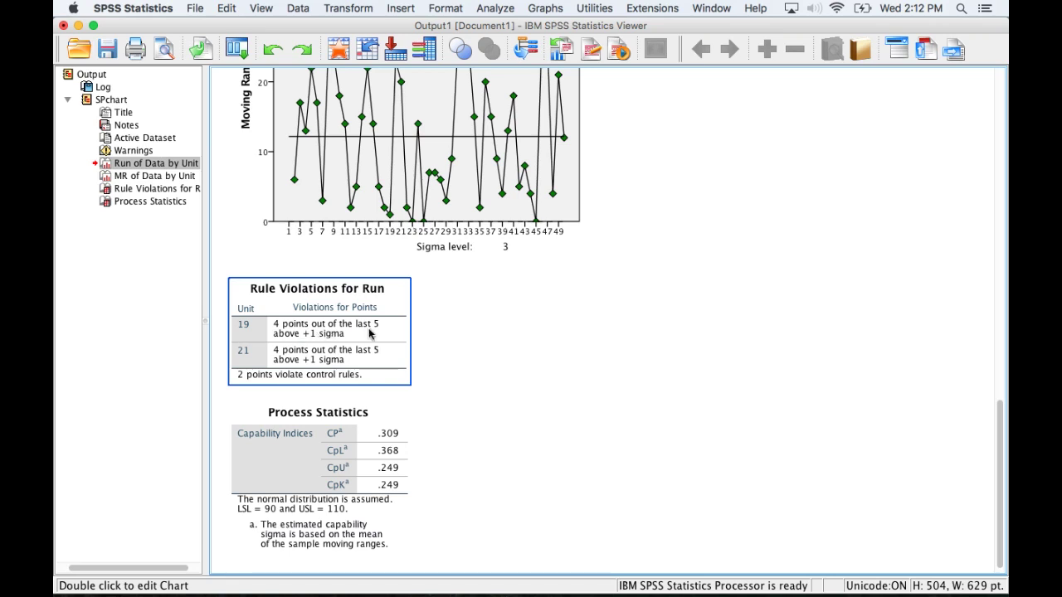
left_click(414, 339)
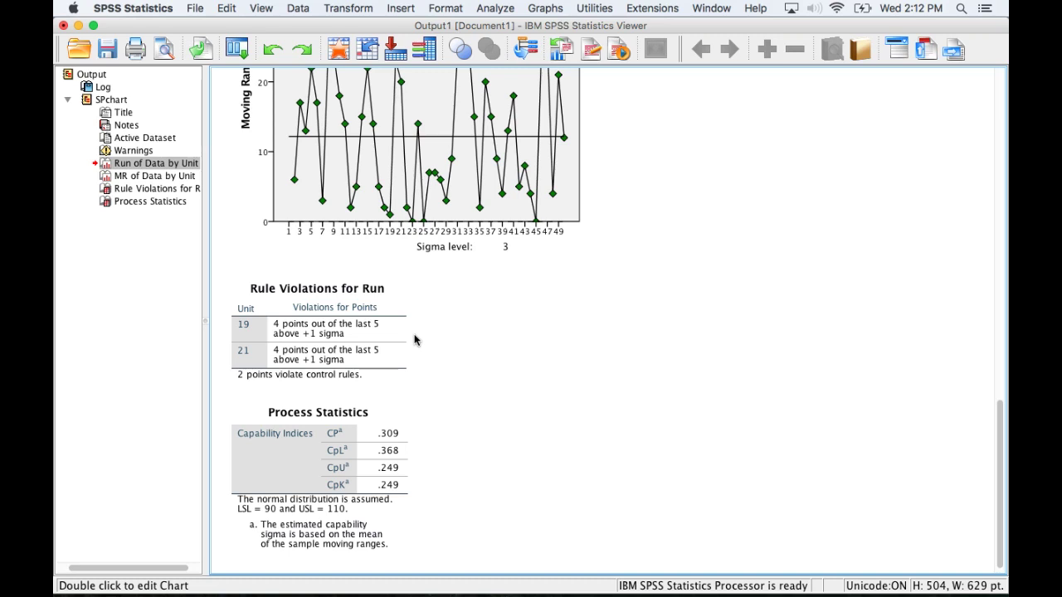
left_click(267, 312)
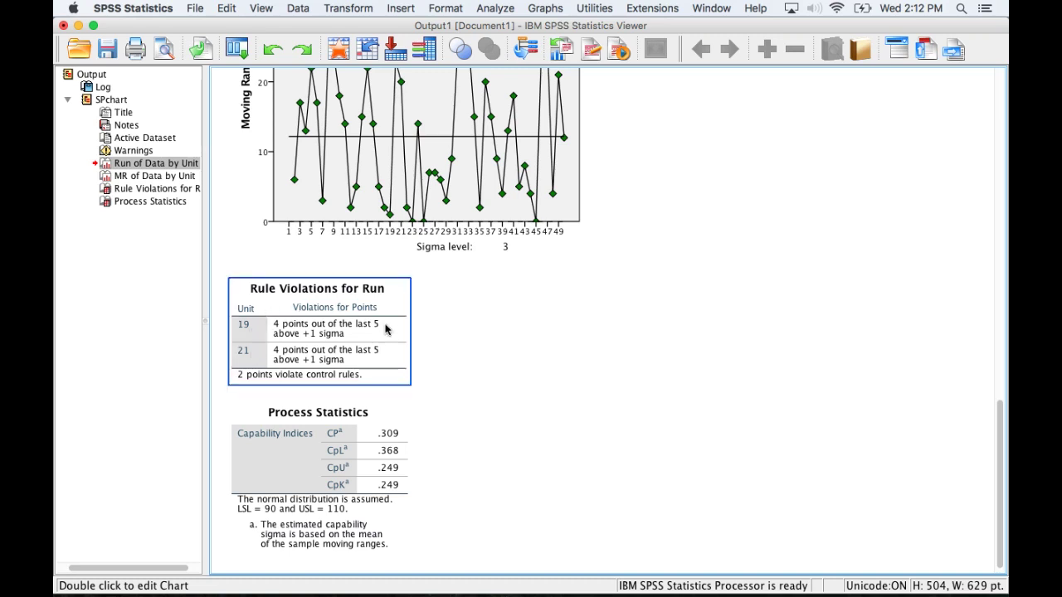
left_click(497, 386)
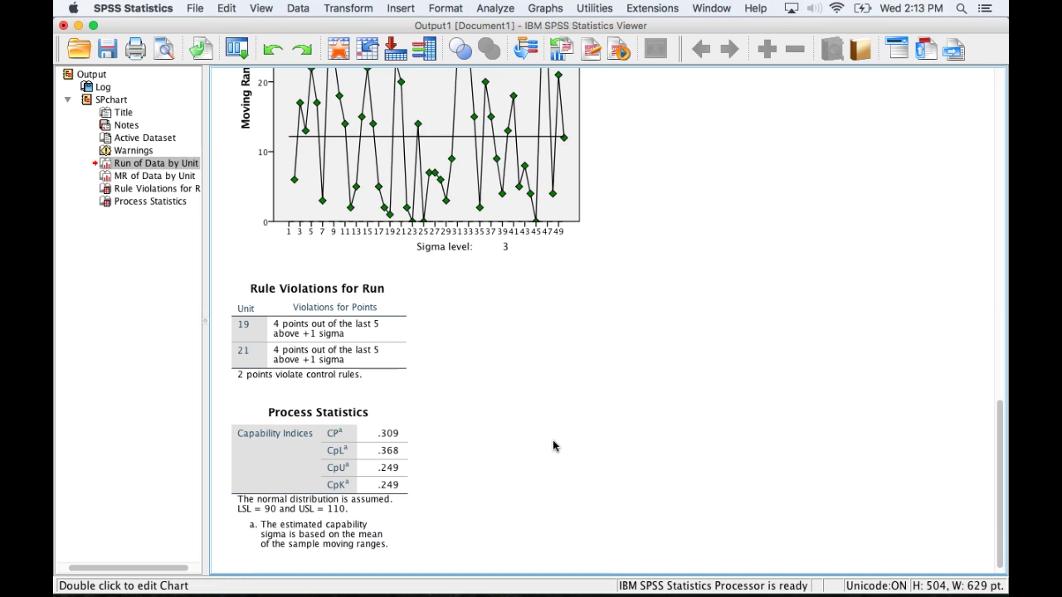
left_click(397, 436)
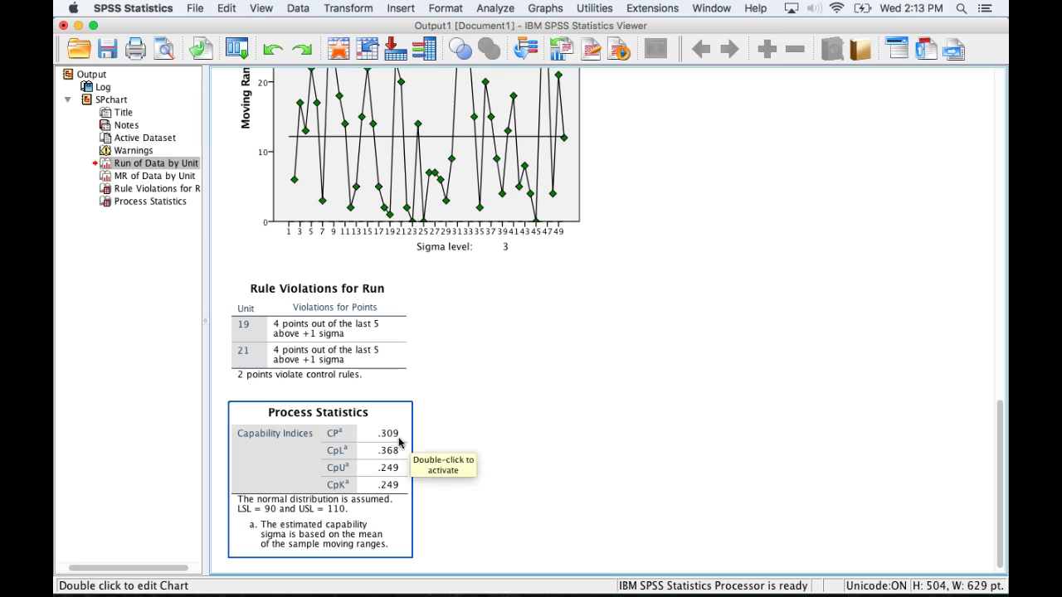
left_click(423, 440)
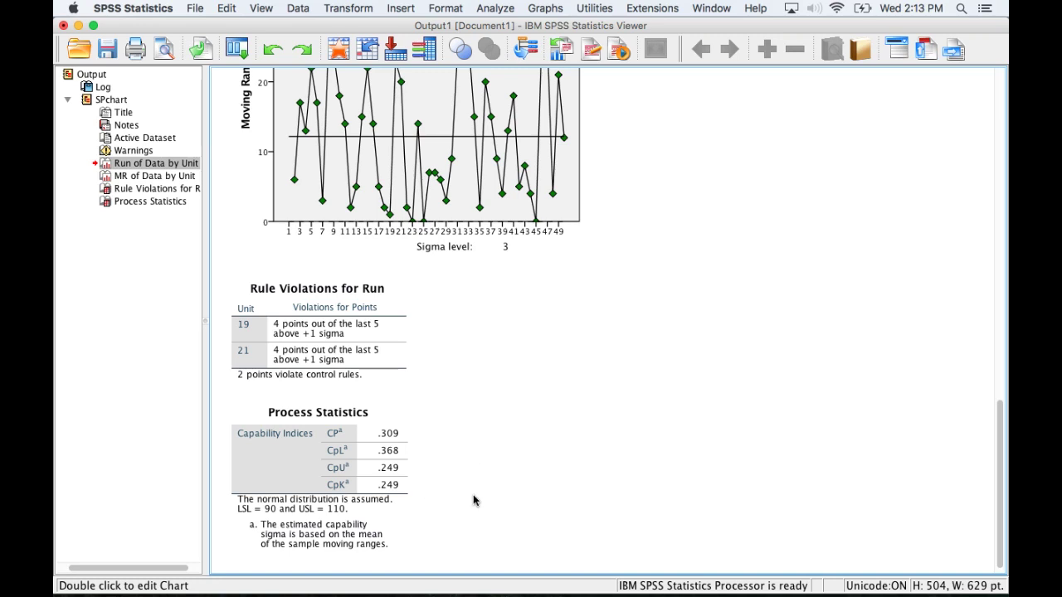
left_click(362, 454)
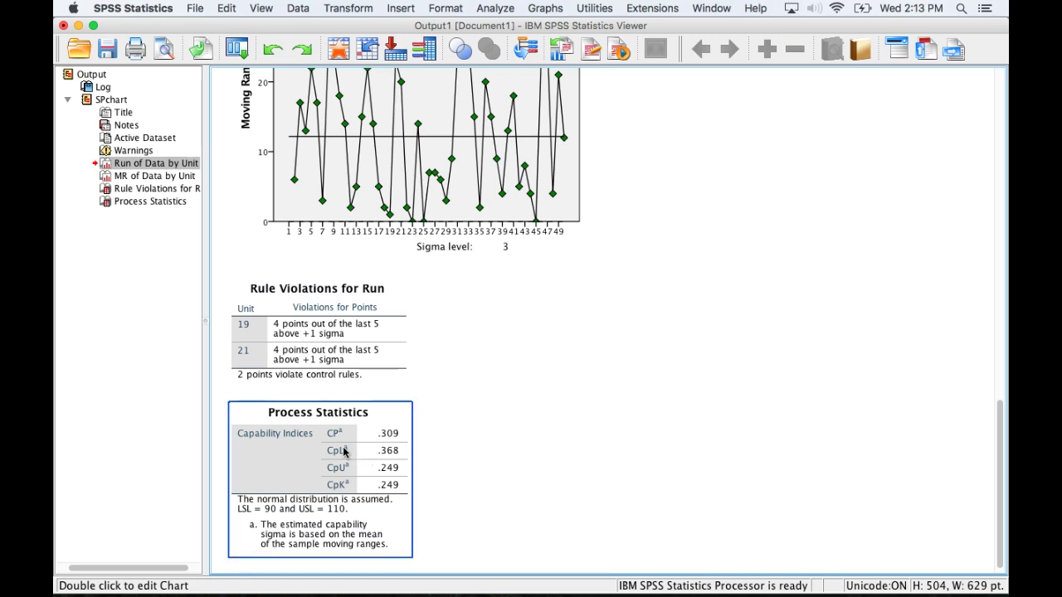
left_click(446, 503)
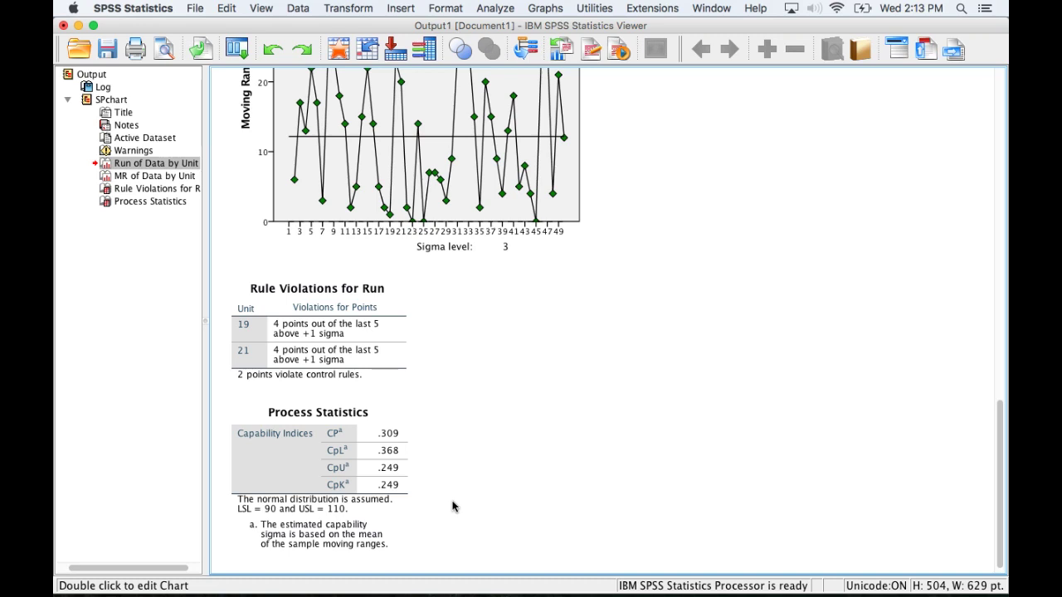
left_click(355, 464)
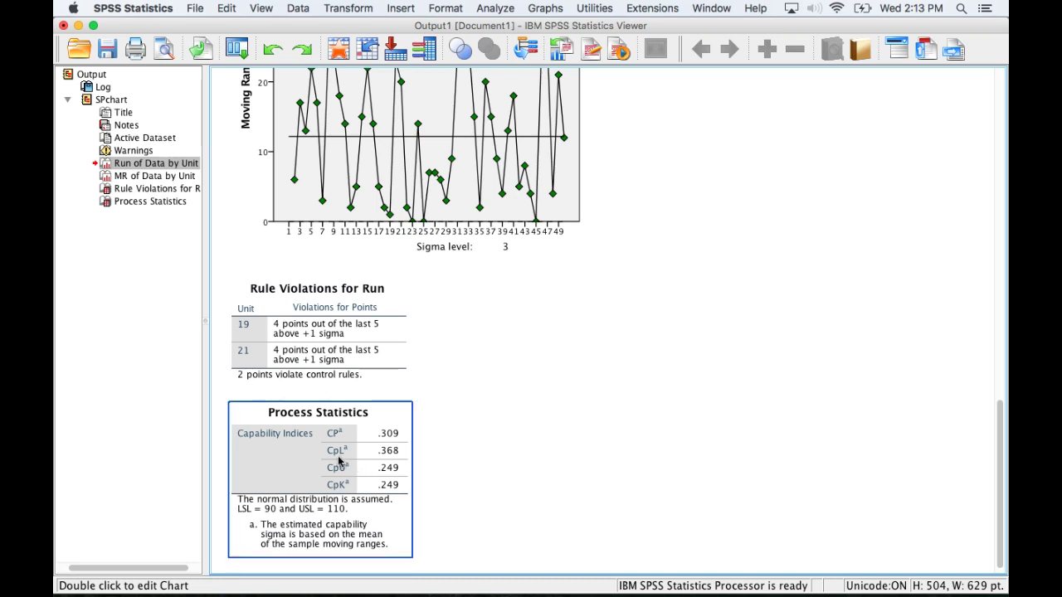
left_click(478, 484)
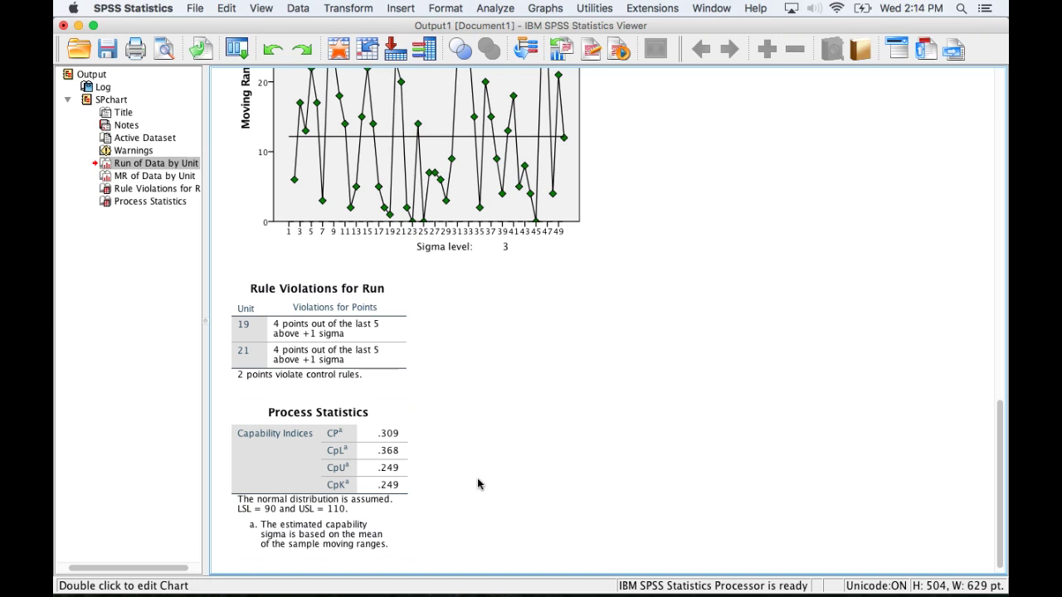
left_click(395, 466)
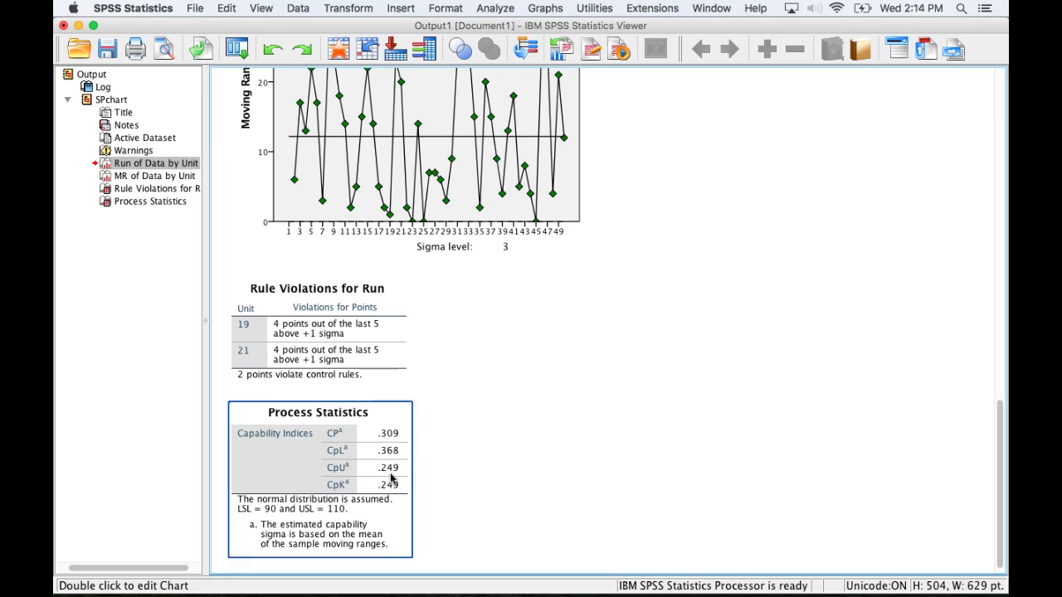
left_click(419, 478)
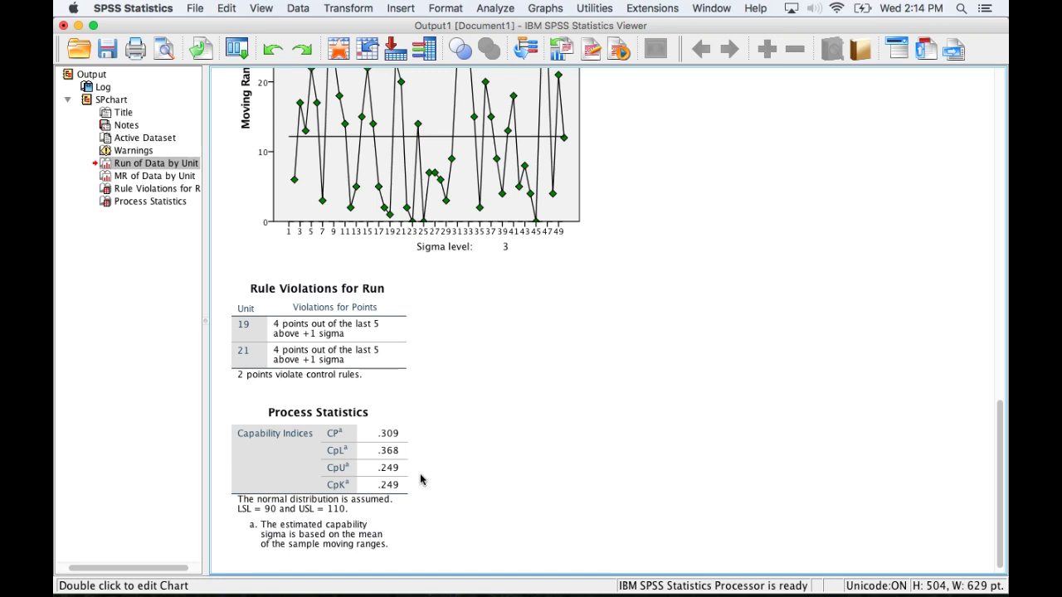
left_click(395, 479)
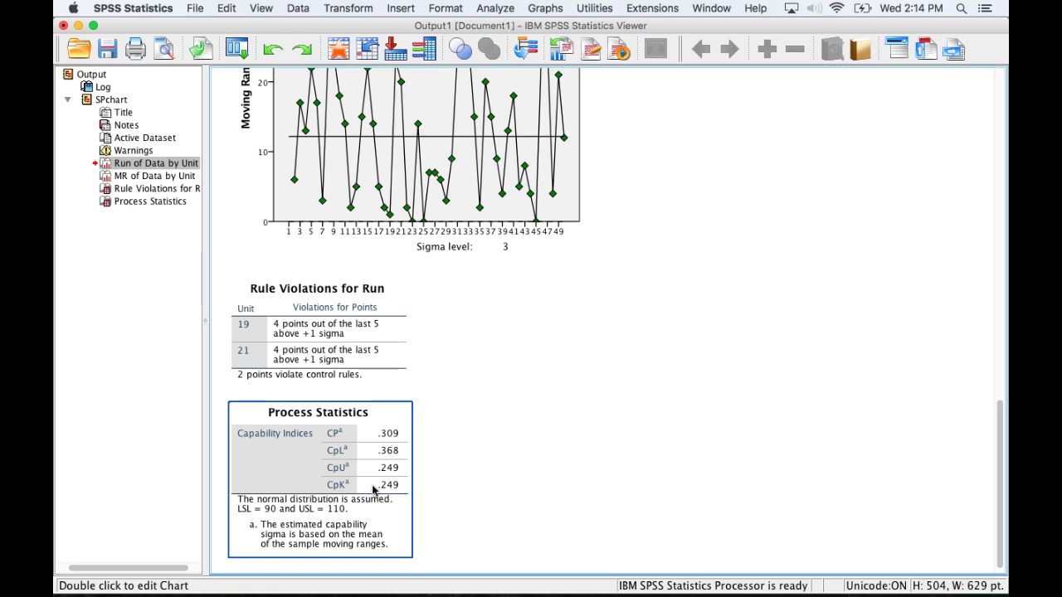
left_click(620, 468)
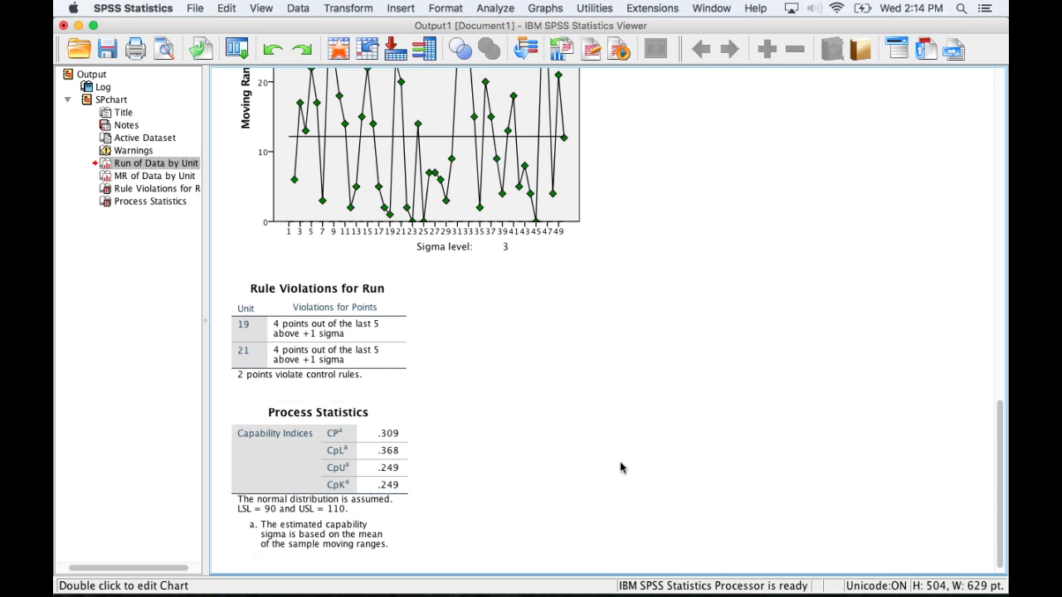